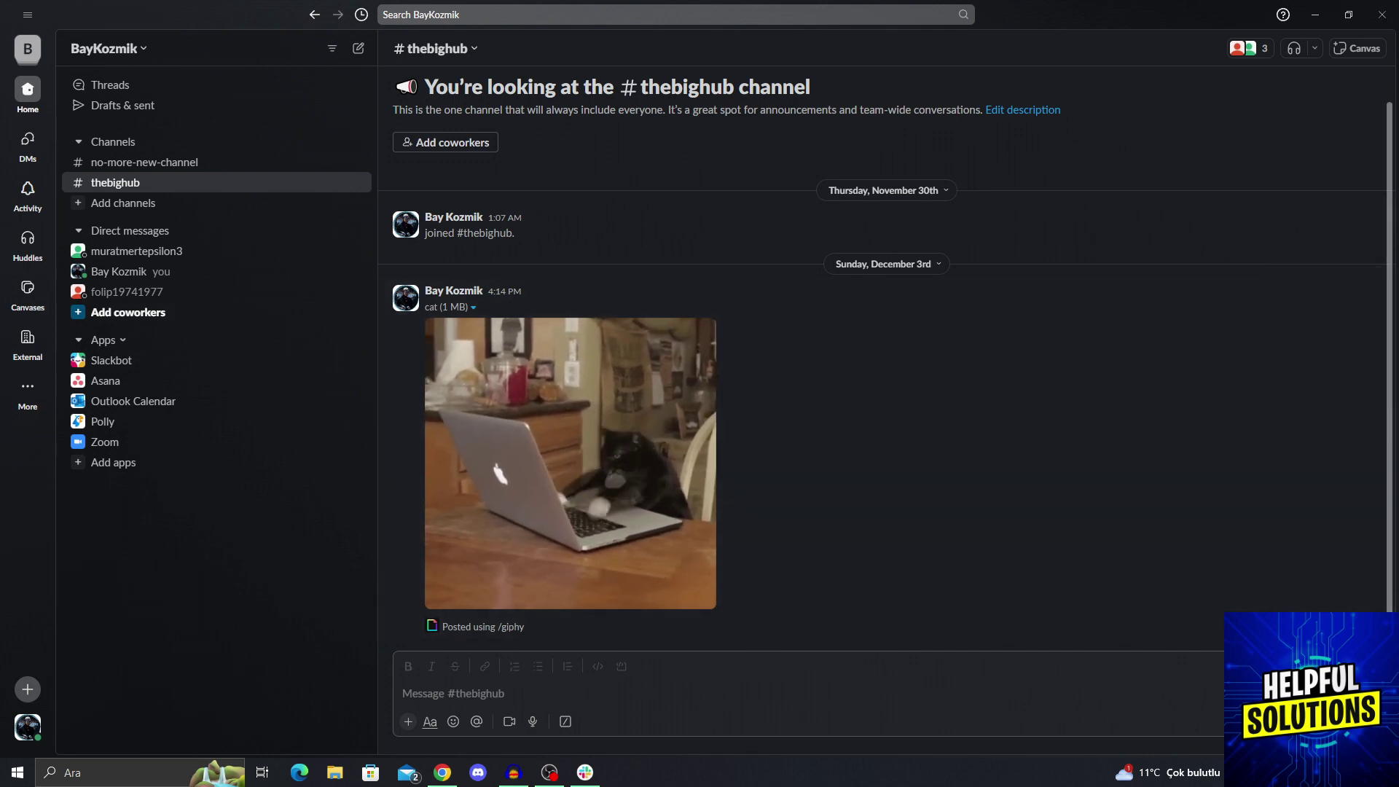
# Search the workspace's available apps for "forms" and open the Forms app's listing for adding
pyautogui.click(114, 463)
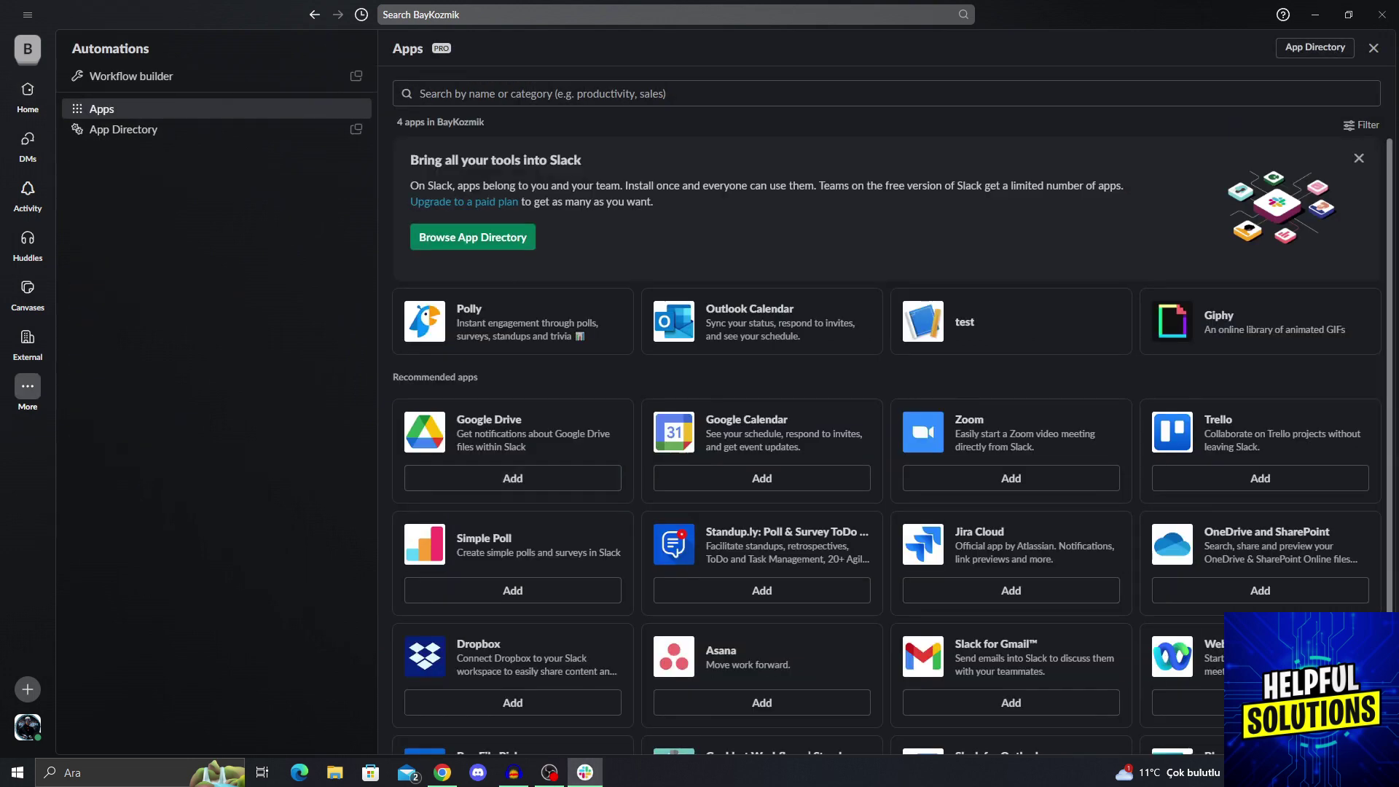
pyautogui.write('forms')
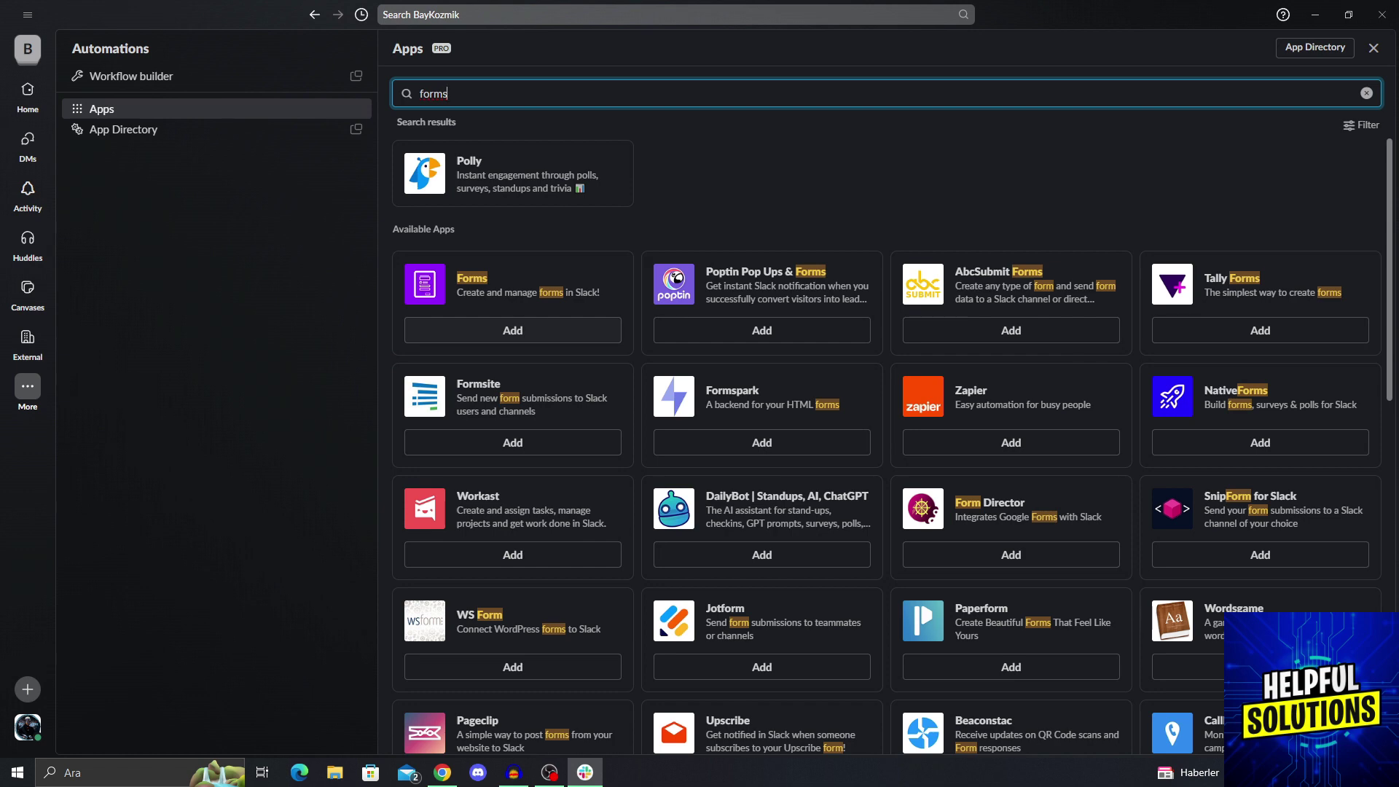
pyautogui.click(513, 331)
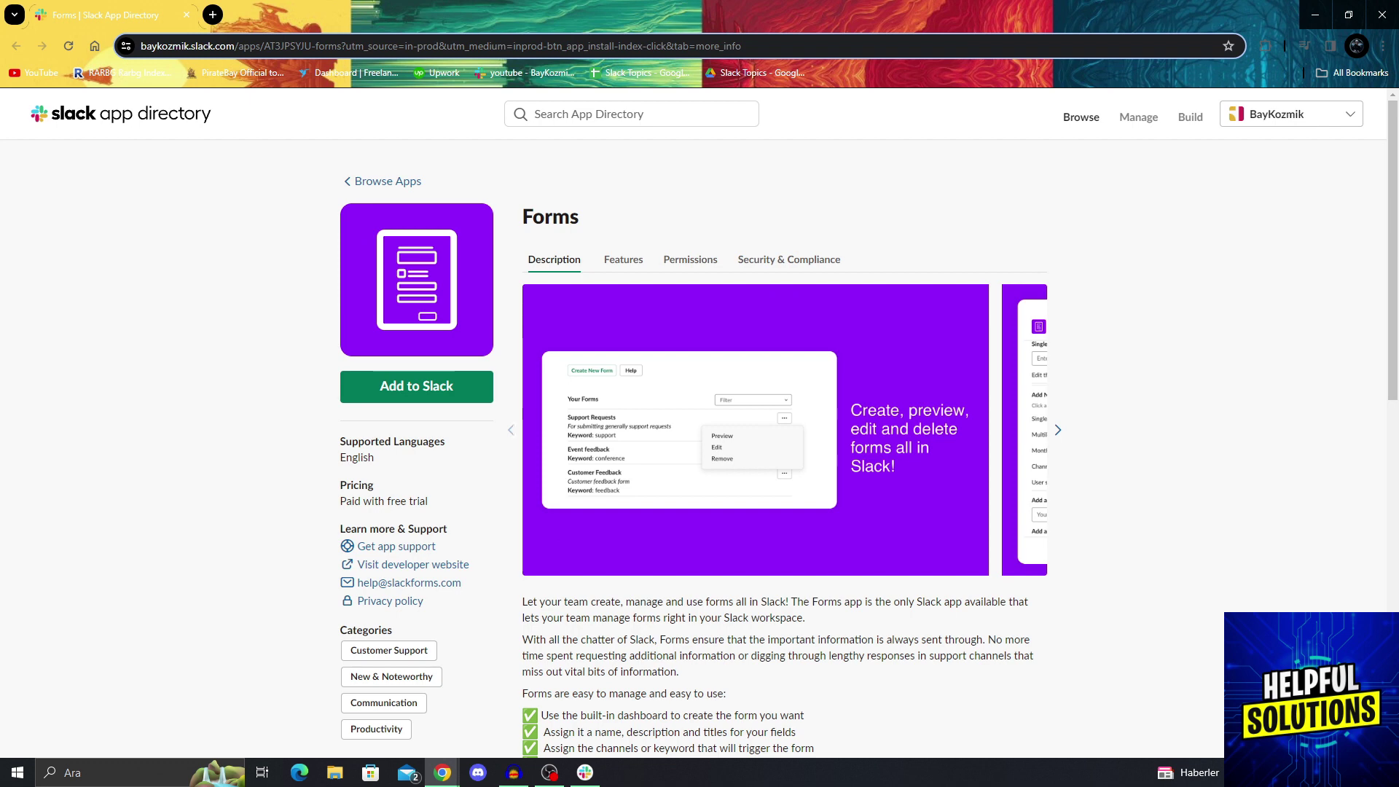
# Install Forms in the workspace, allow its requested permissions, and look over the plans on its pricing page
pyautogui.click(417, 386)
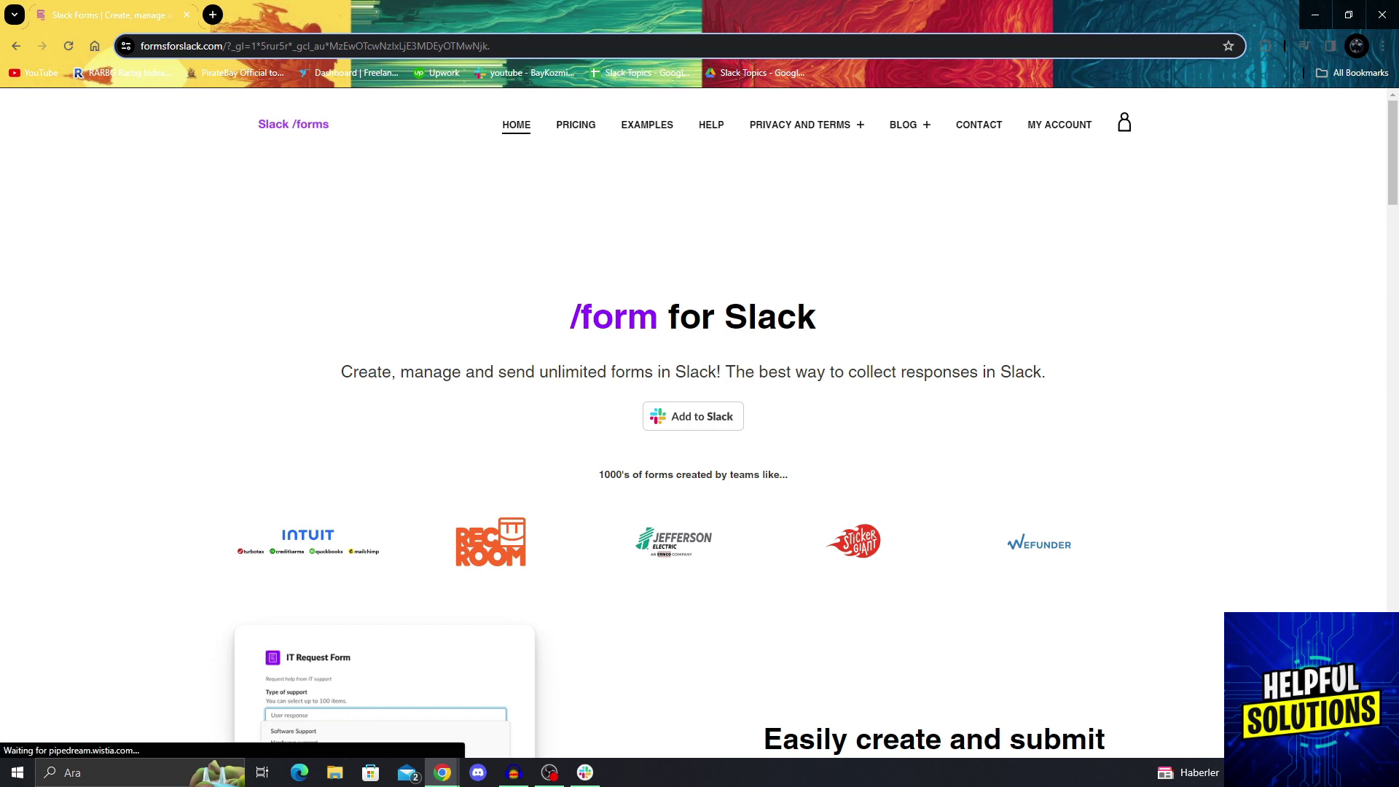
pyautogui.moveTo(570, 317); pyautogui.dragTo(816, 317)
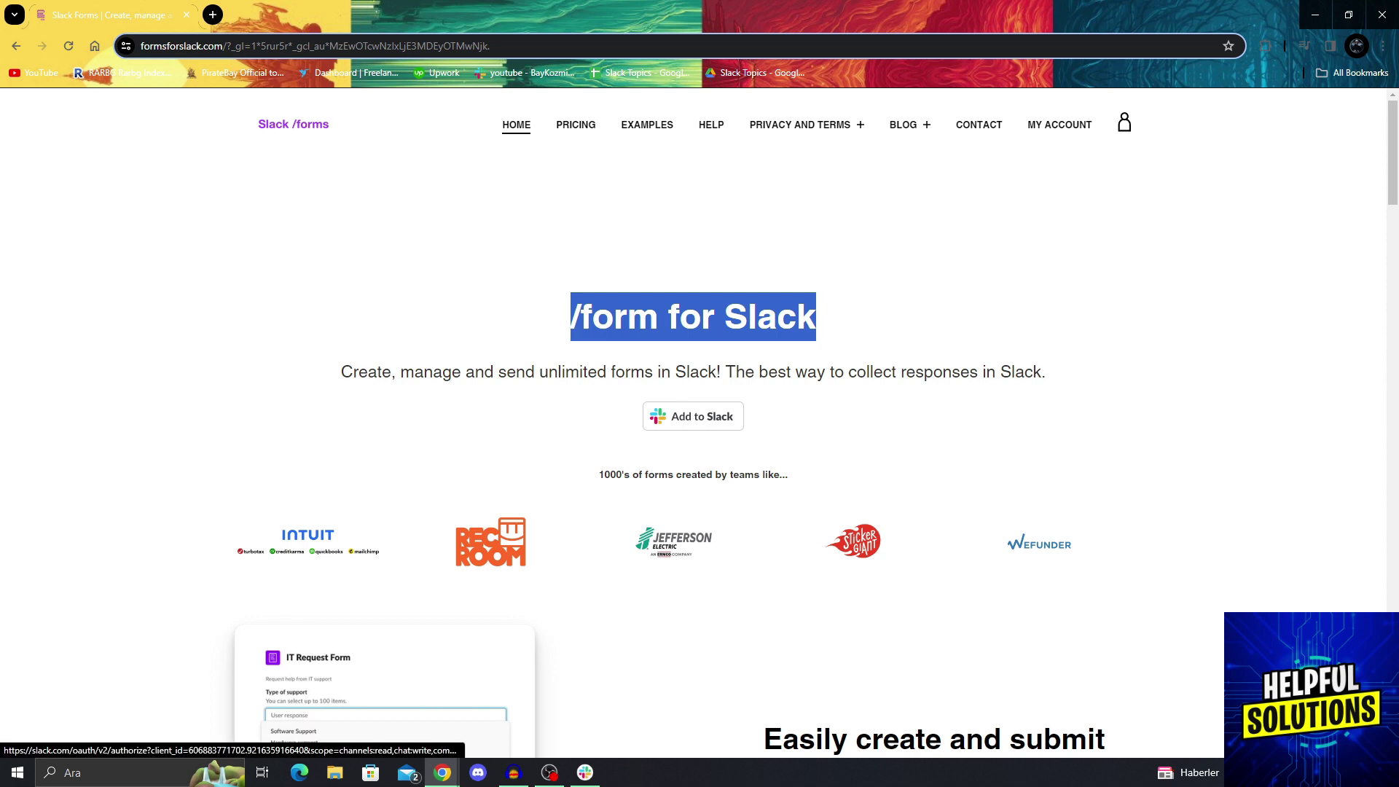
pyautogui.click(693, 416)
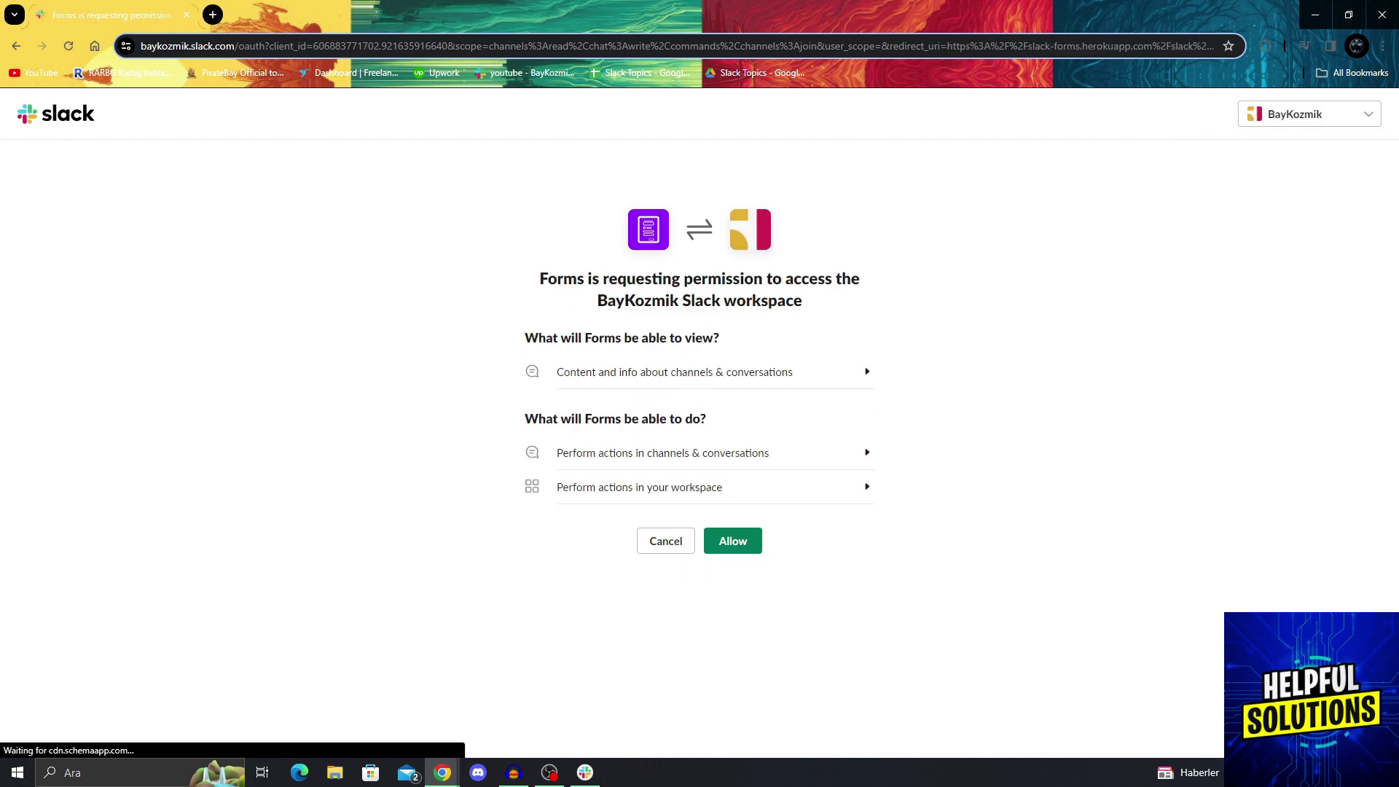
pyautogui.click(733, 541)
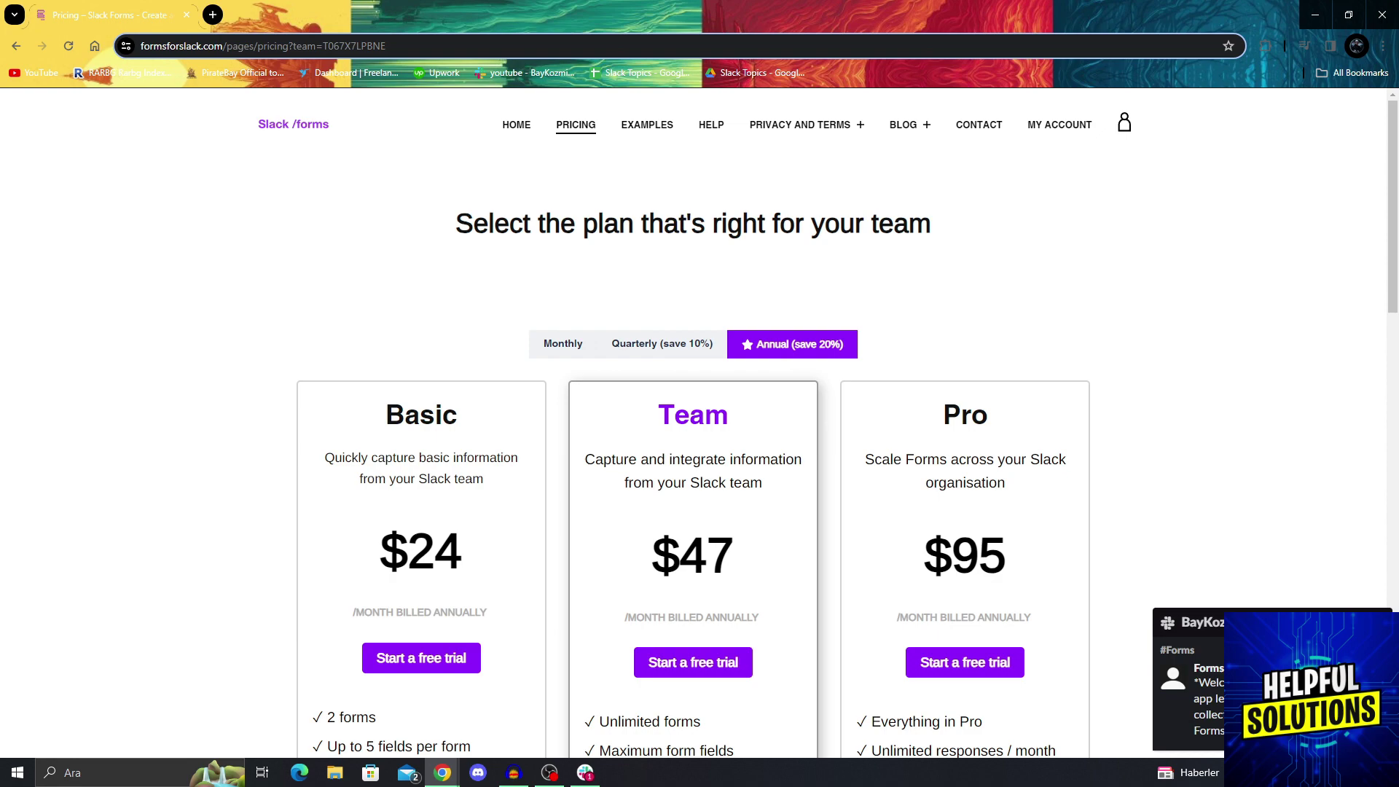
pyautogui.scroll(-4, 692, 423)
pyautogui.scroll(4, 692, 423)
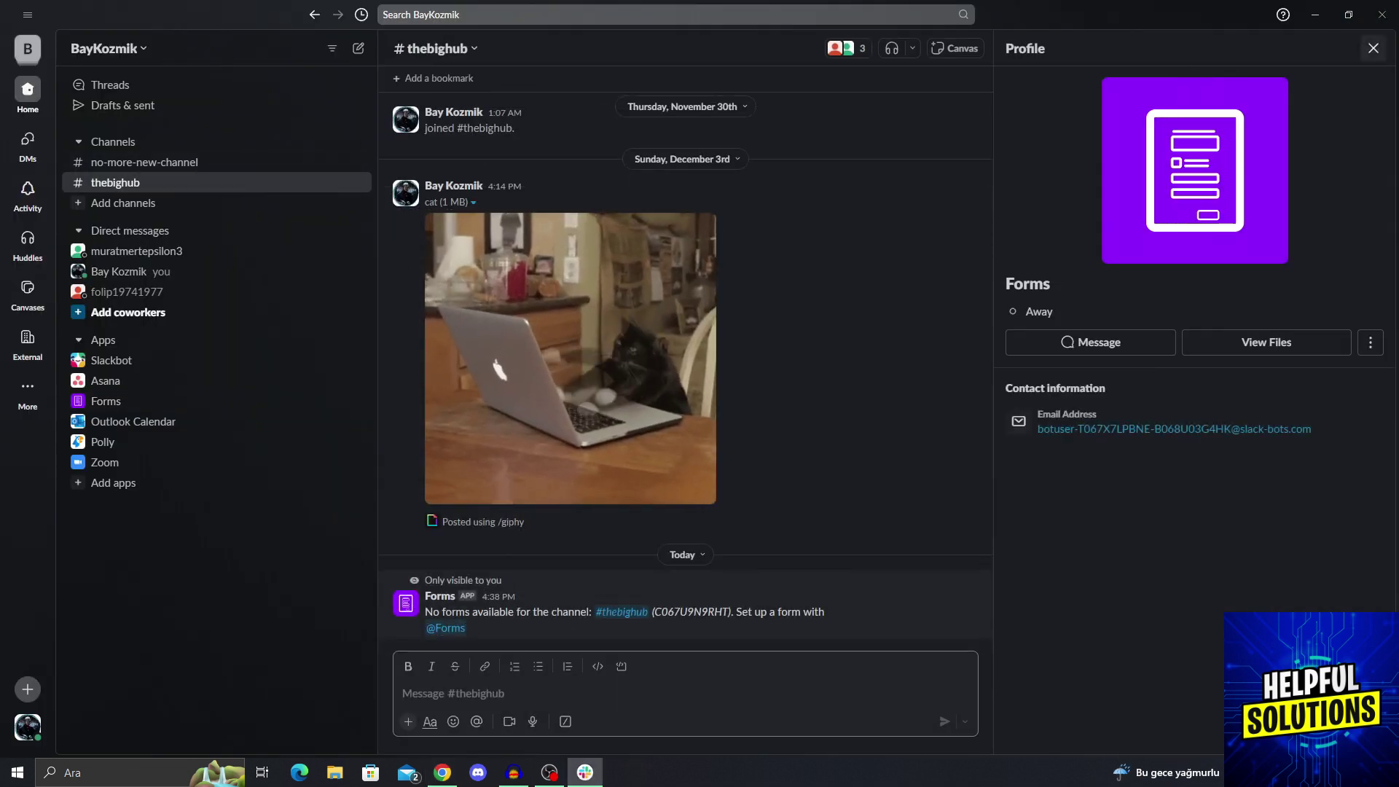
# Close the Forms profile in Slack and run the /form command in the #thebighub channel
pyautogui.click(1373, 49)
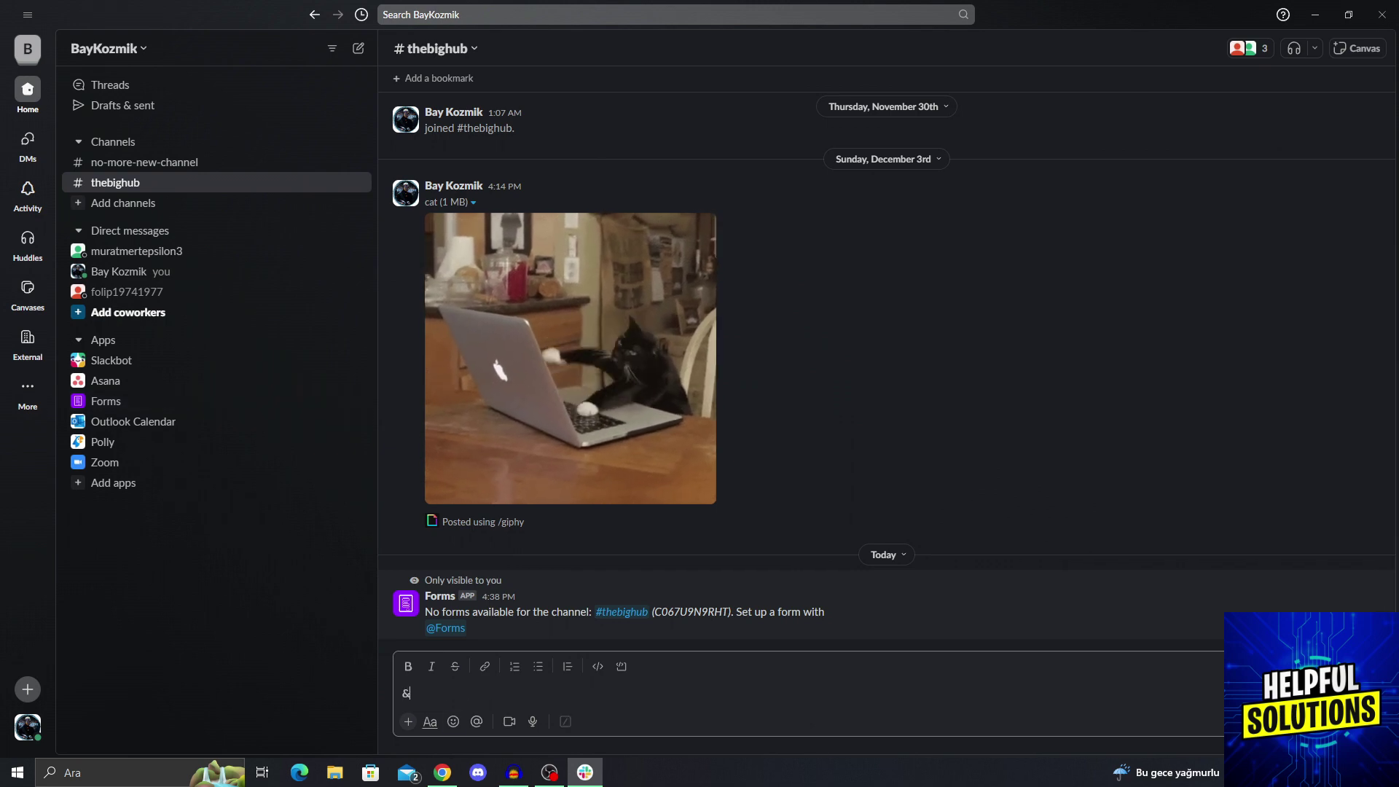
pyautogui.write('/form')
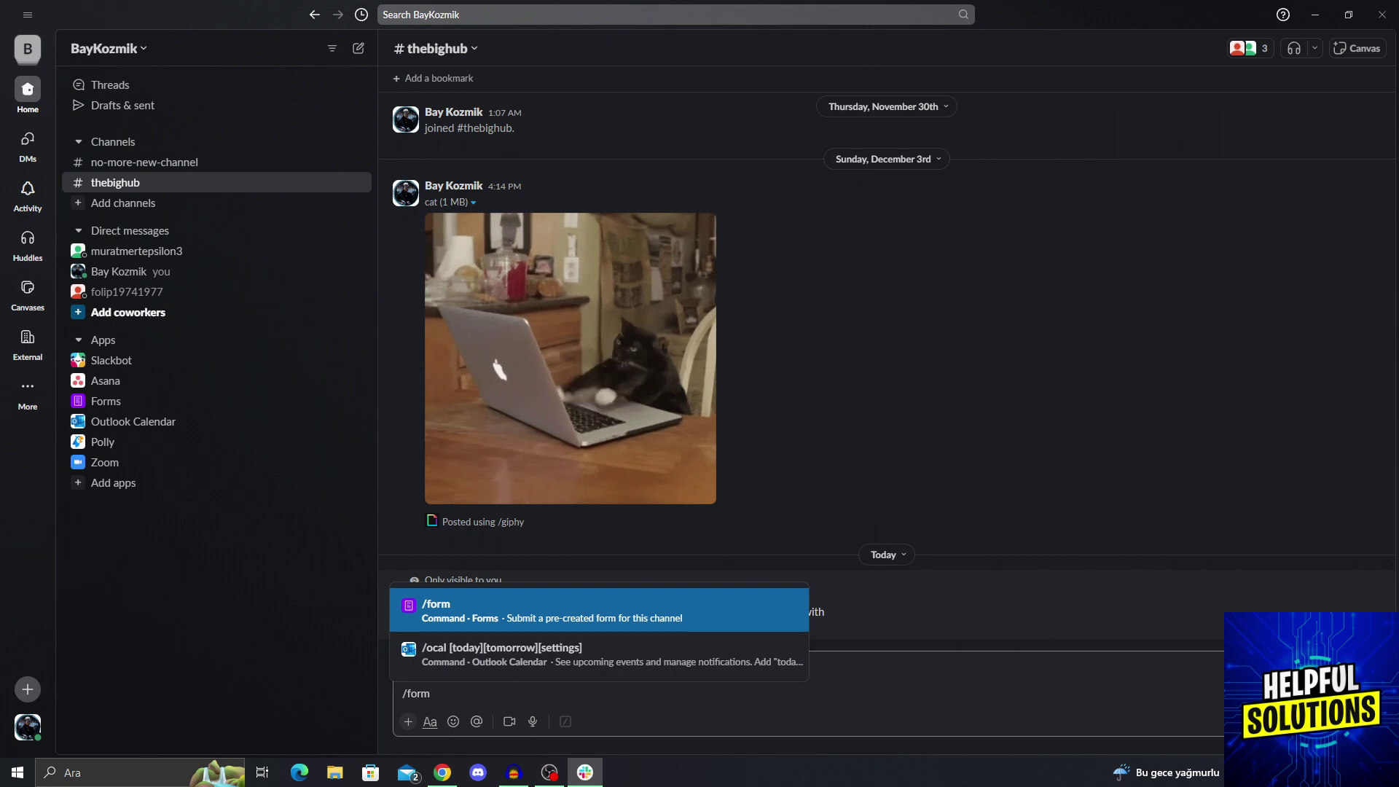
pyautogui.press('Down')
pyautogui.press('Up')
pyautogui.press('Return')
pyautogui.press('Return')
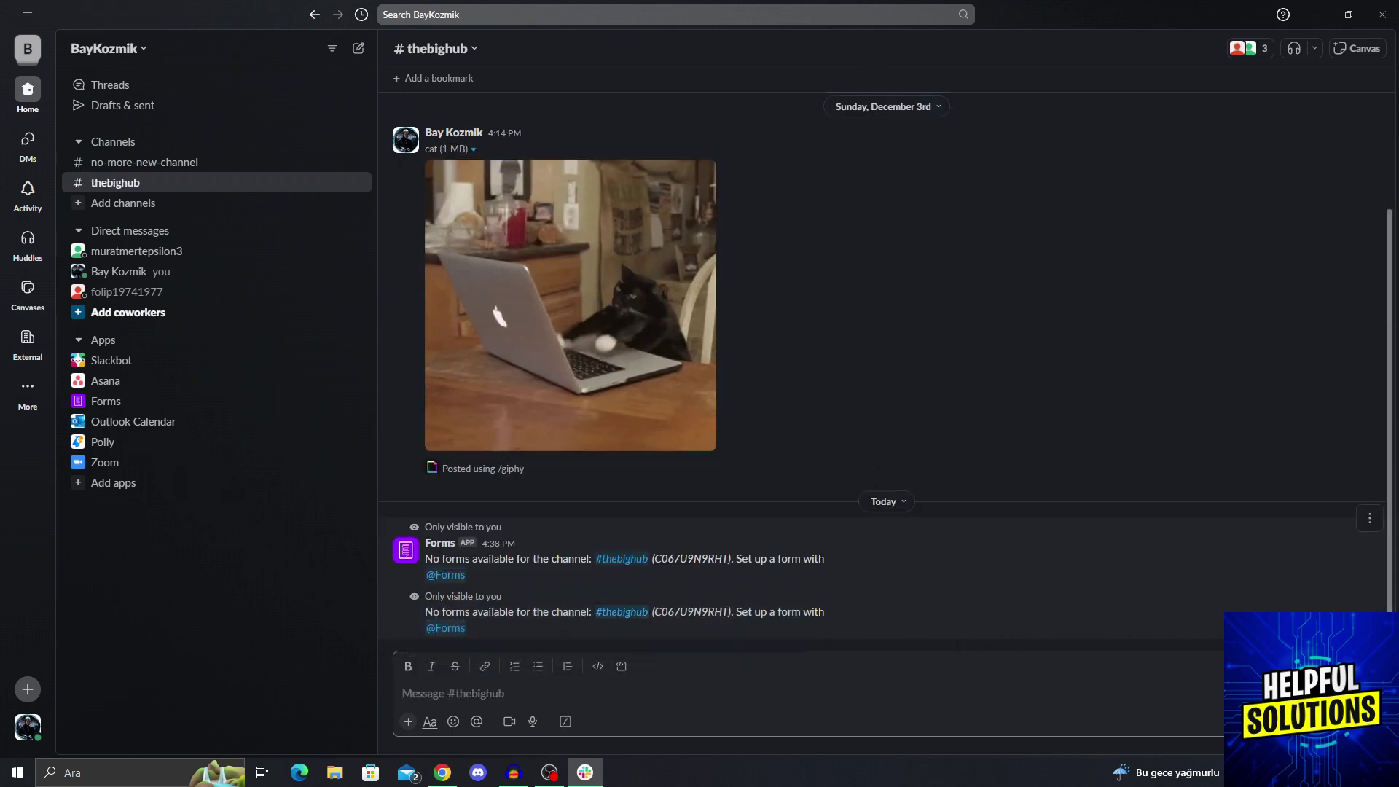
# Go to the Forms app's home from its mention in the latest #thebighub reply
pyautogui.moveTo(425, 612); pyautogui.dragTo(589, 612)
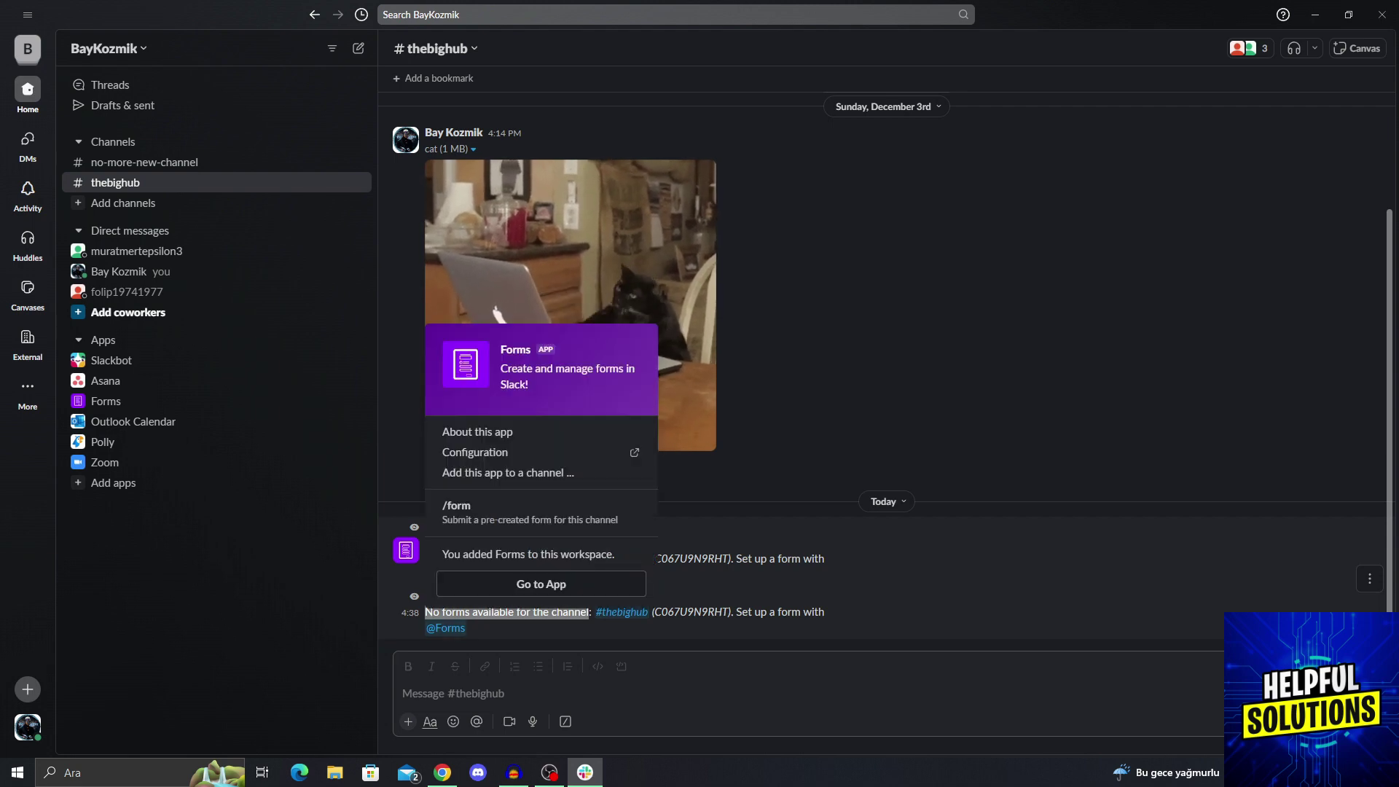
pyautogui.click(446, 628)
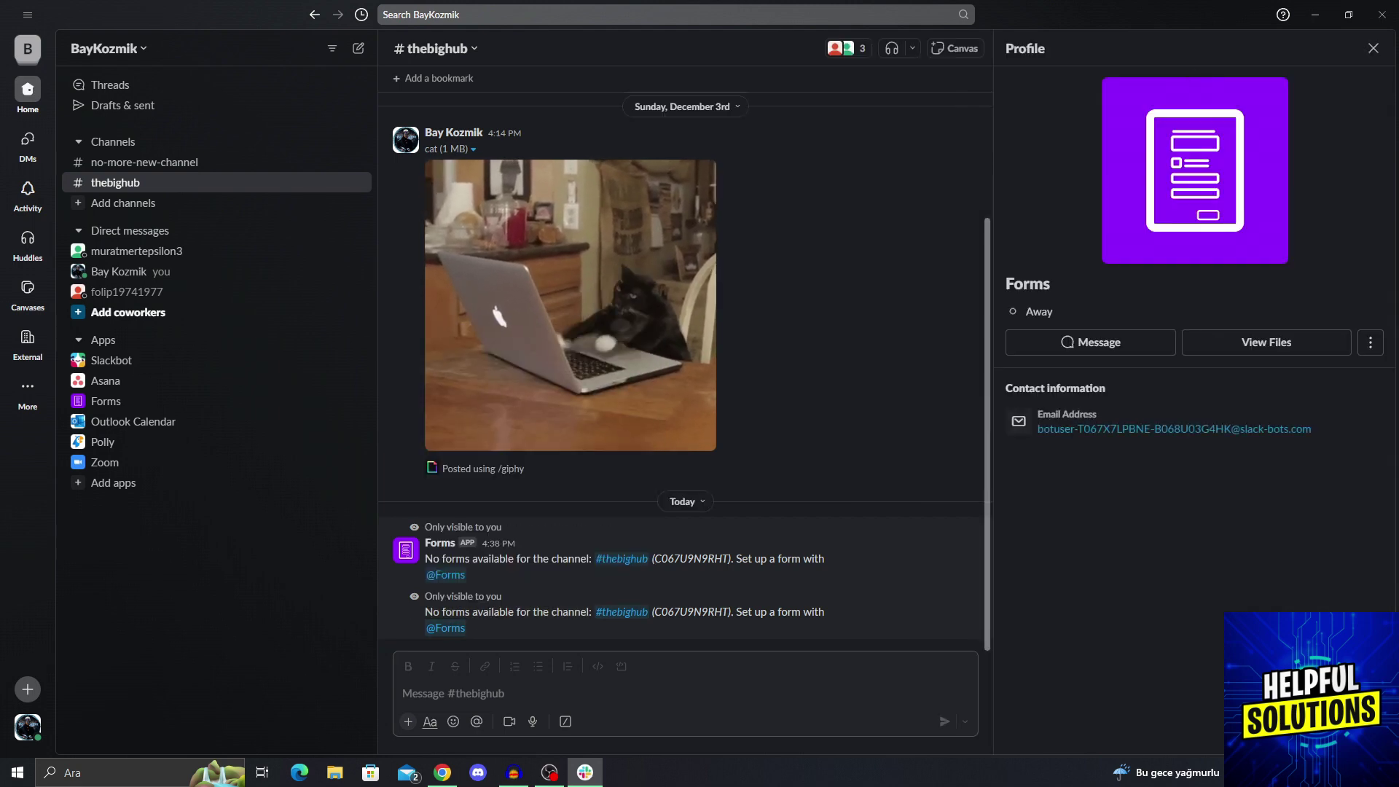
pyautogui.click(1090, 342)
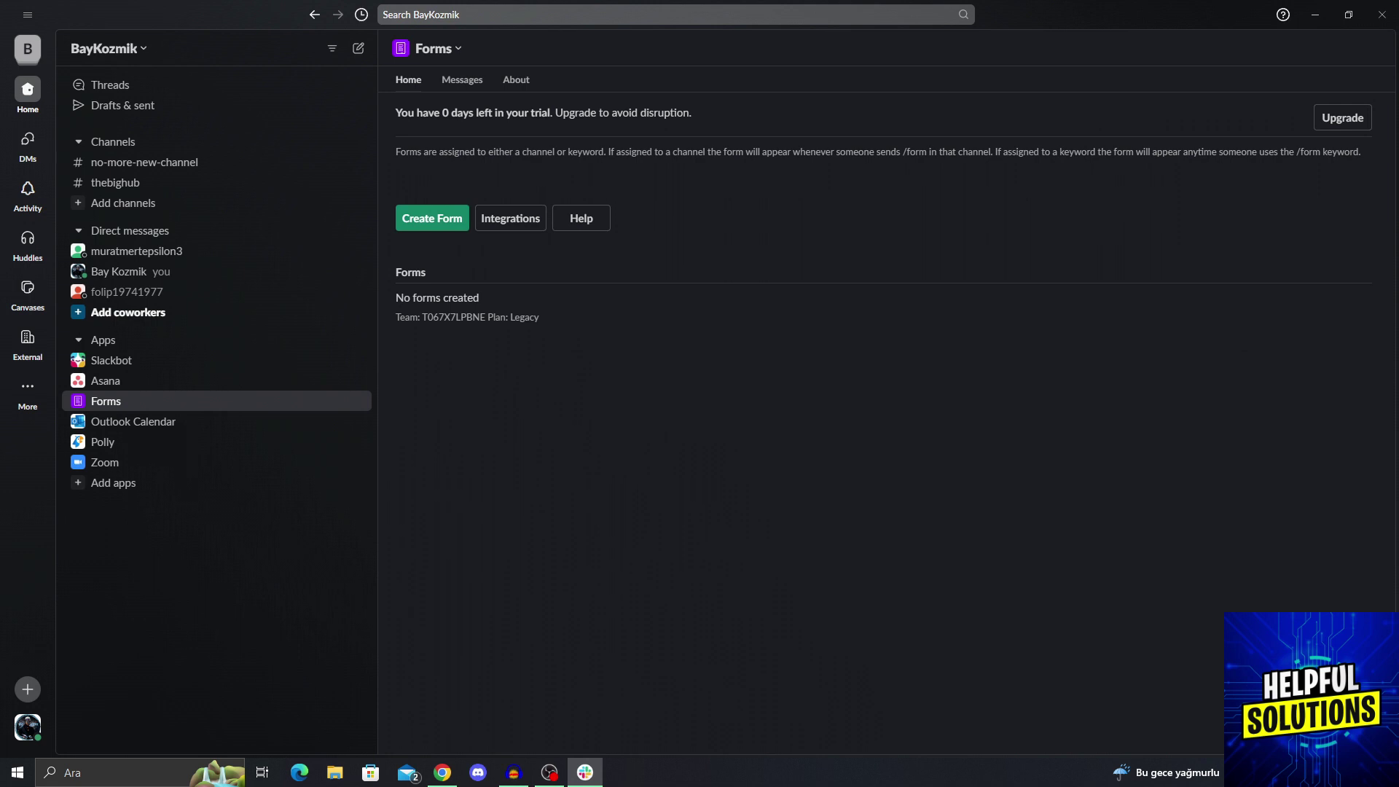
# Start a new form and view the input types it offers without adding one
pyautogui.click(433, 219)
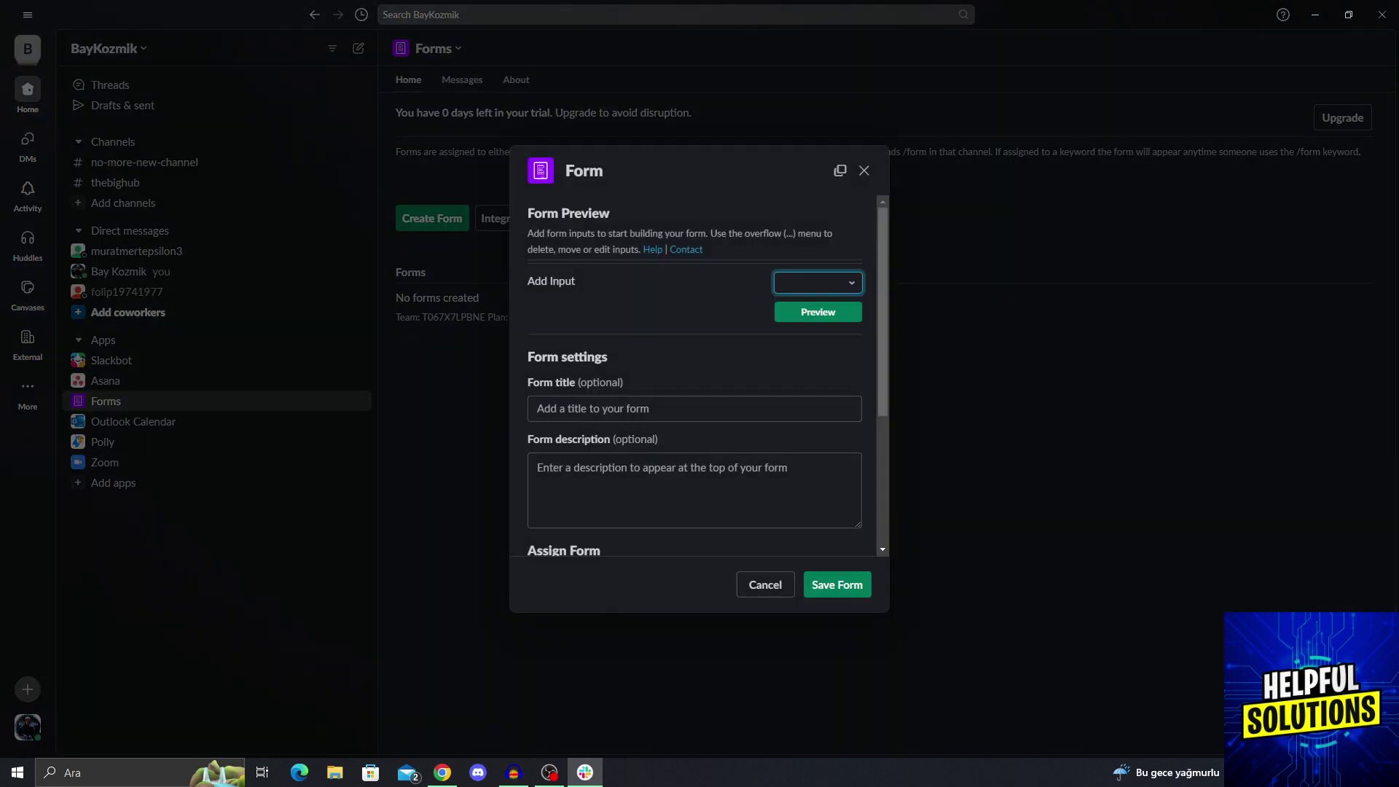
pyautogui.click(817, 283)
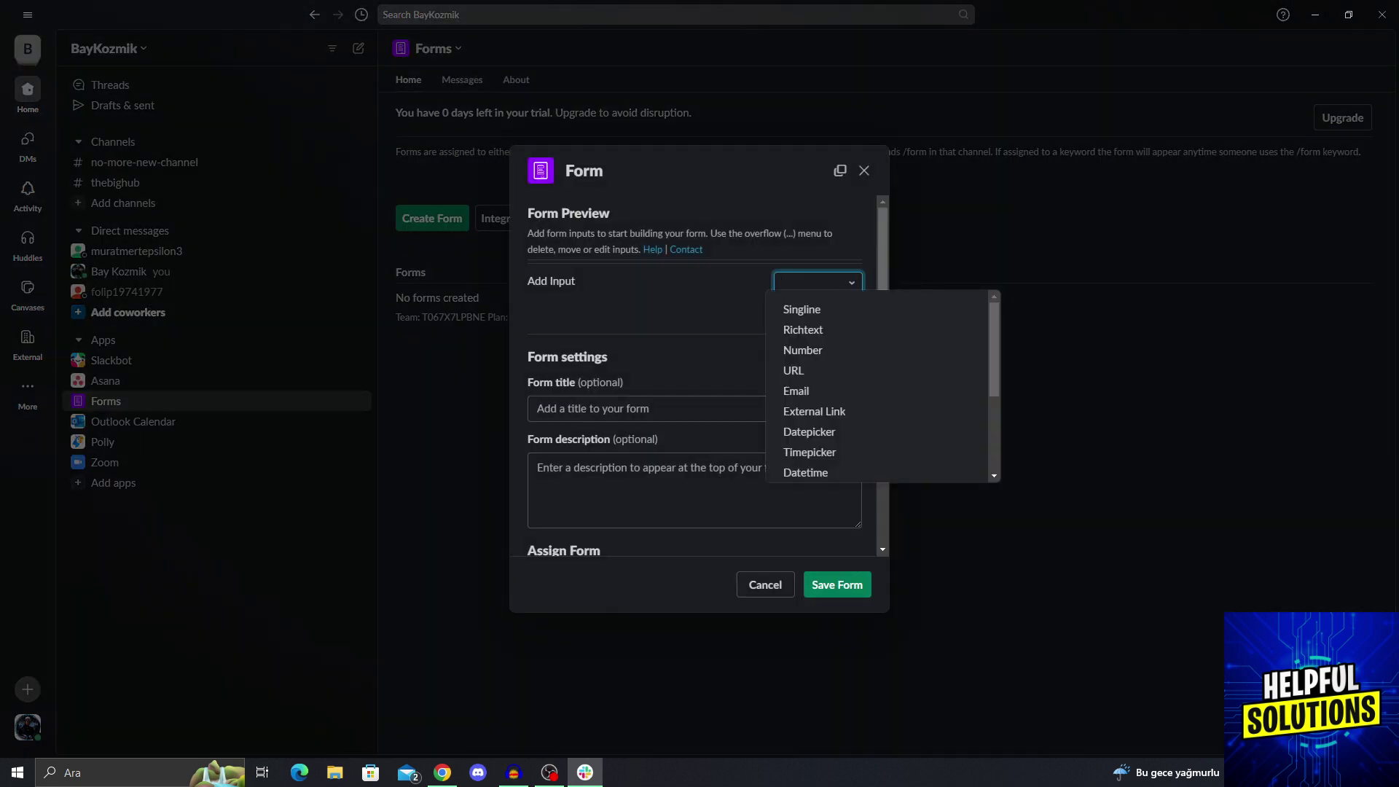
pyautogui.press('Escape')
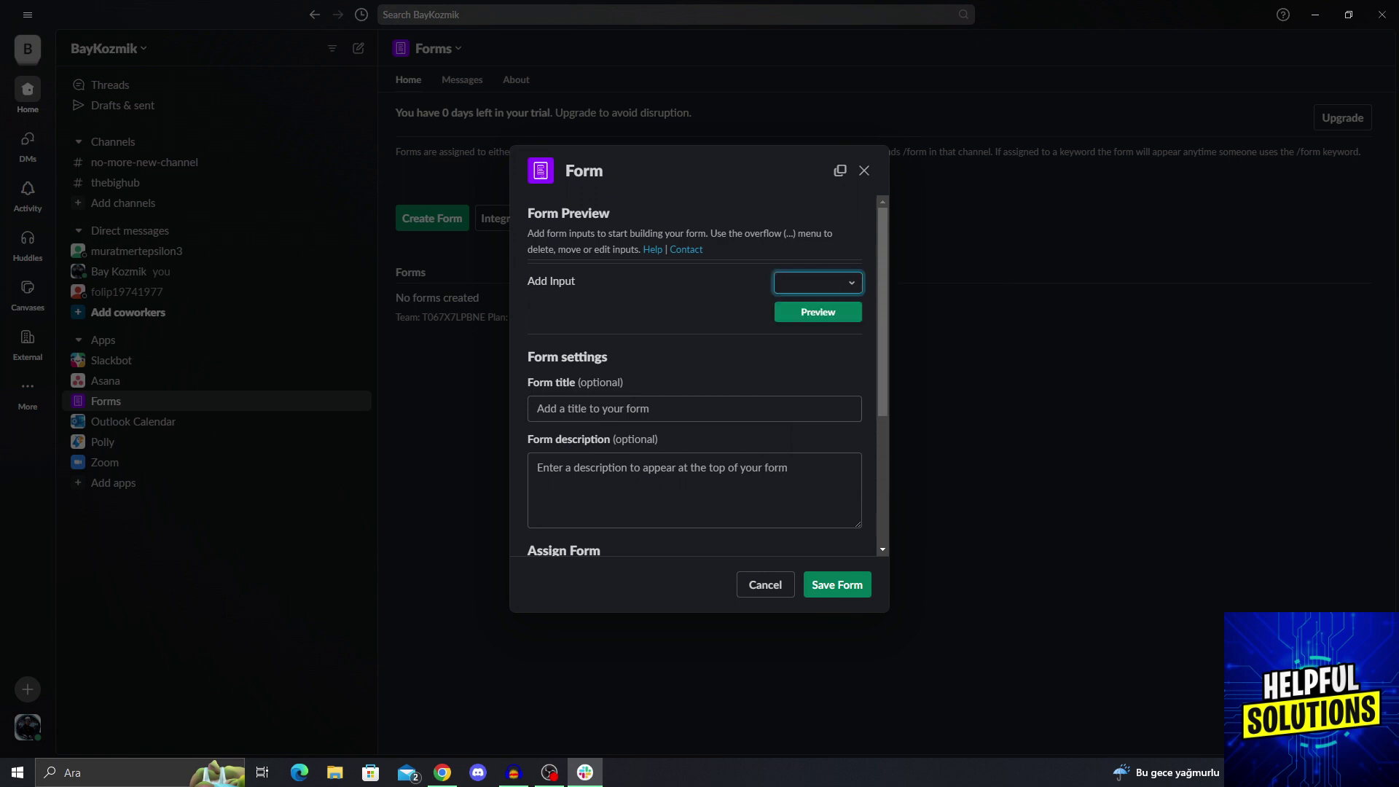
# Title the form "test" and enter "hi guys this is a test" as its description
pyautogui.click(695, 409)
pyautogui.scroll(-3, 695, 409)
pyautogui.scroll(1, 695, 409)
pyautogui.write('te')
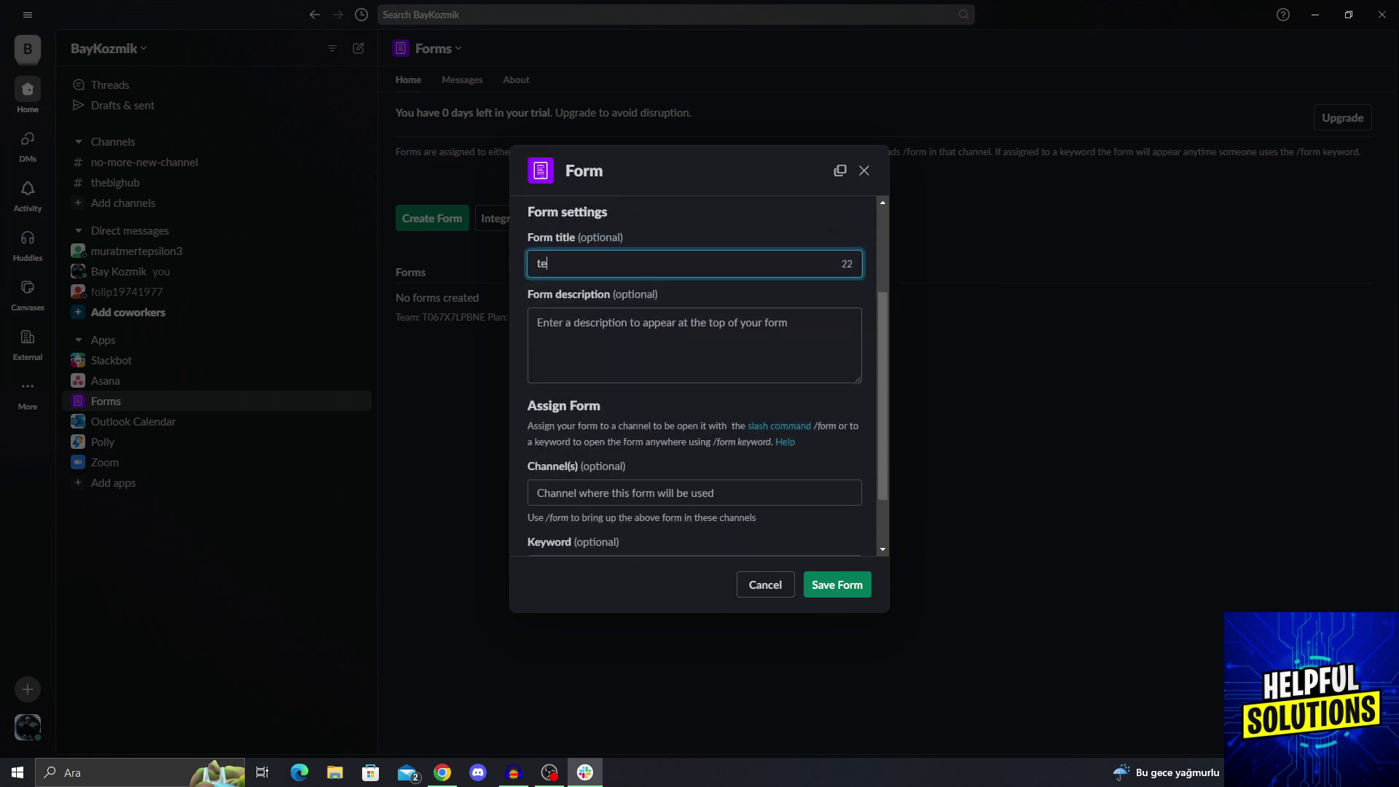
pyautogui.write('st')
pyautogui.press('Tab')
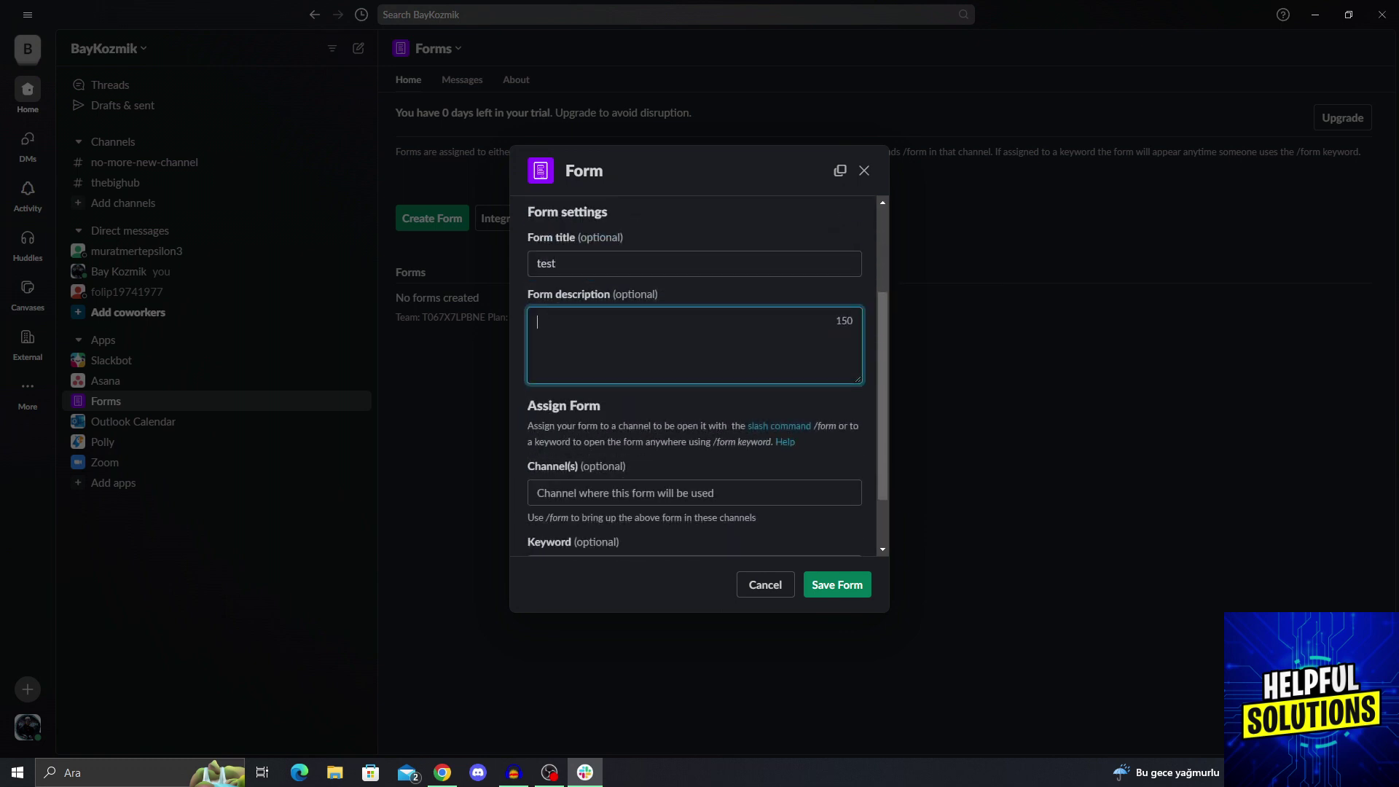
pyautogui.write('hi guys this is a test')
# Assign the form to the #thebighub channel
pyautogui.scroll(-2, 694, 376)
pyautogui.click(694, 417)
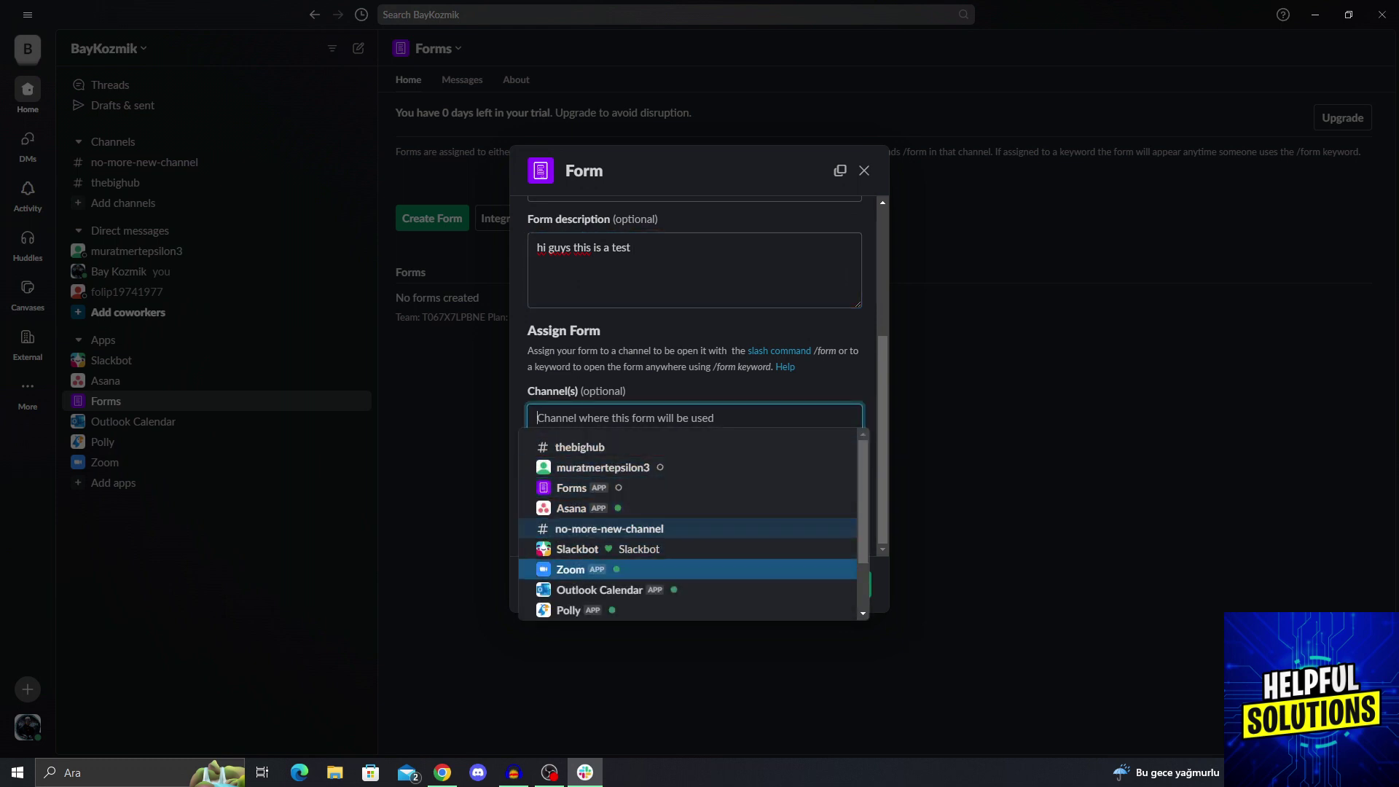
pyautogui.scroll(-2, 693, 526)
pyautogui.scroll(2, 688, 598)
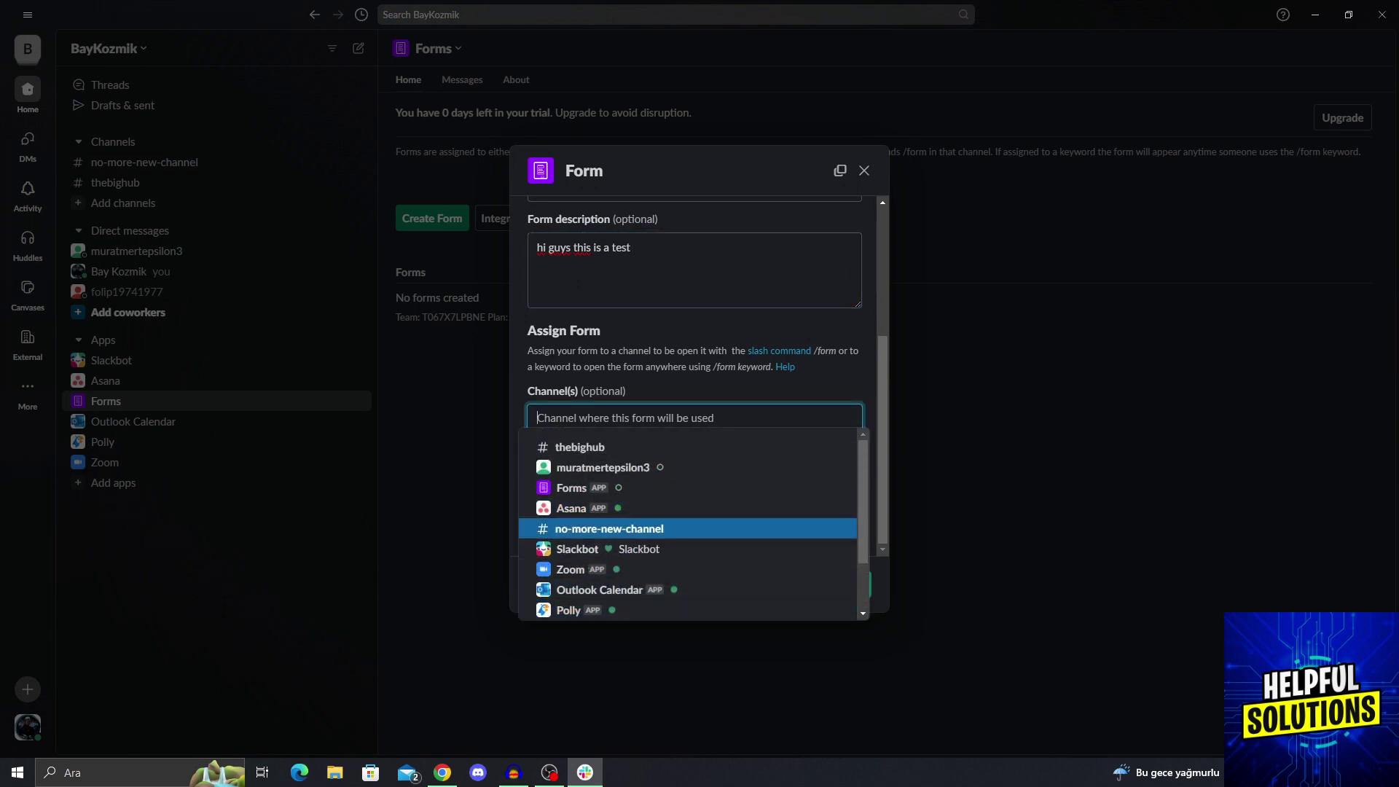
pyautogui.click(604, 447)
pyautogui.click(694, 417)
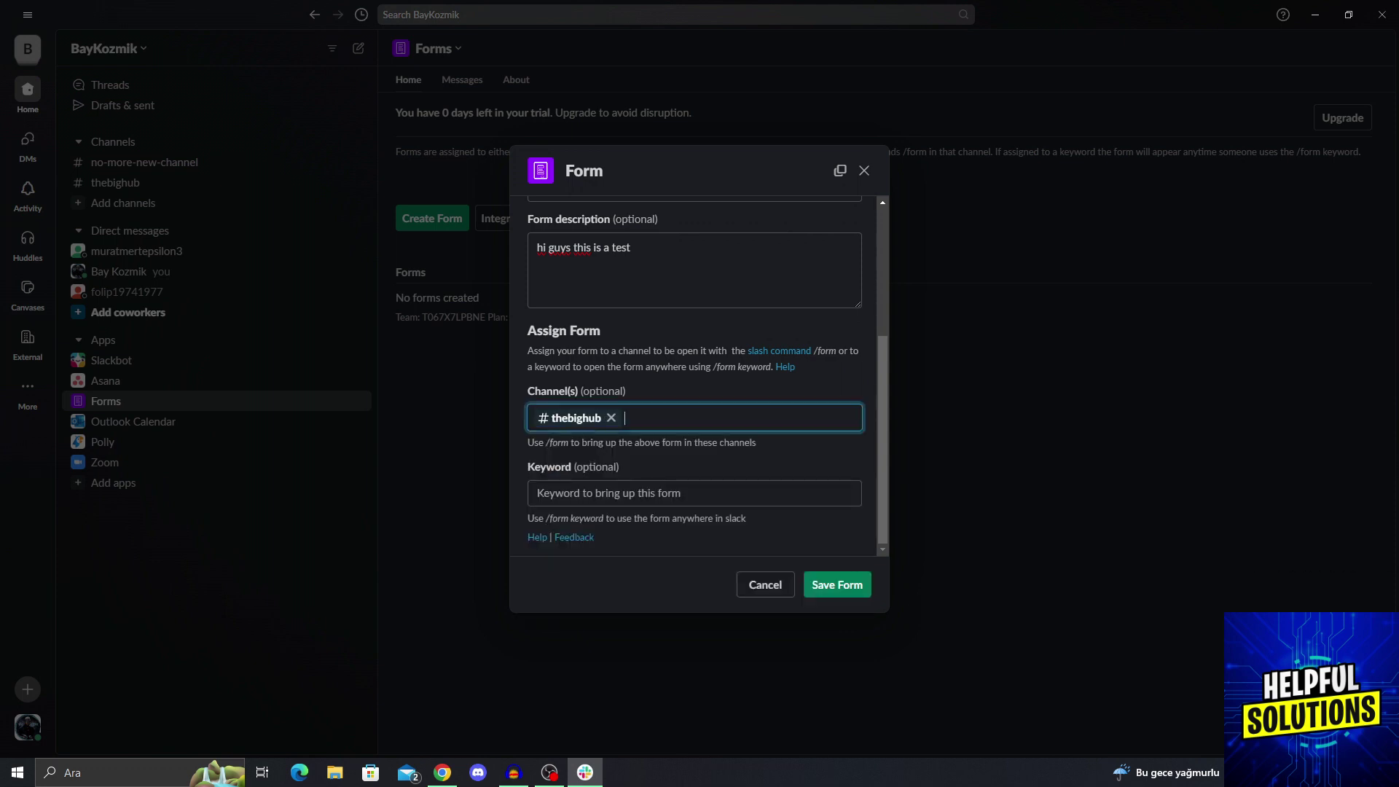
# Leave the form's keyword blank, review the form settings, and try to save the form
pyautogui.click(695, 493)
pyautogui.scroll(3, 694, 437)
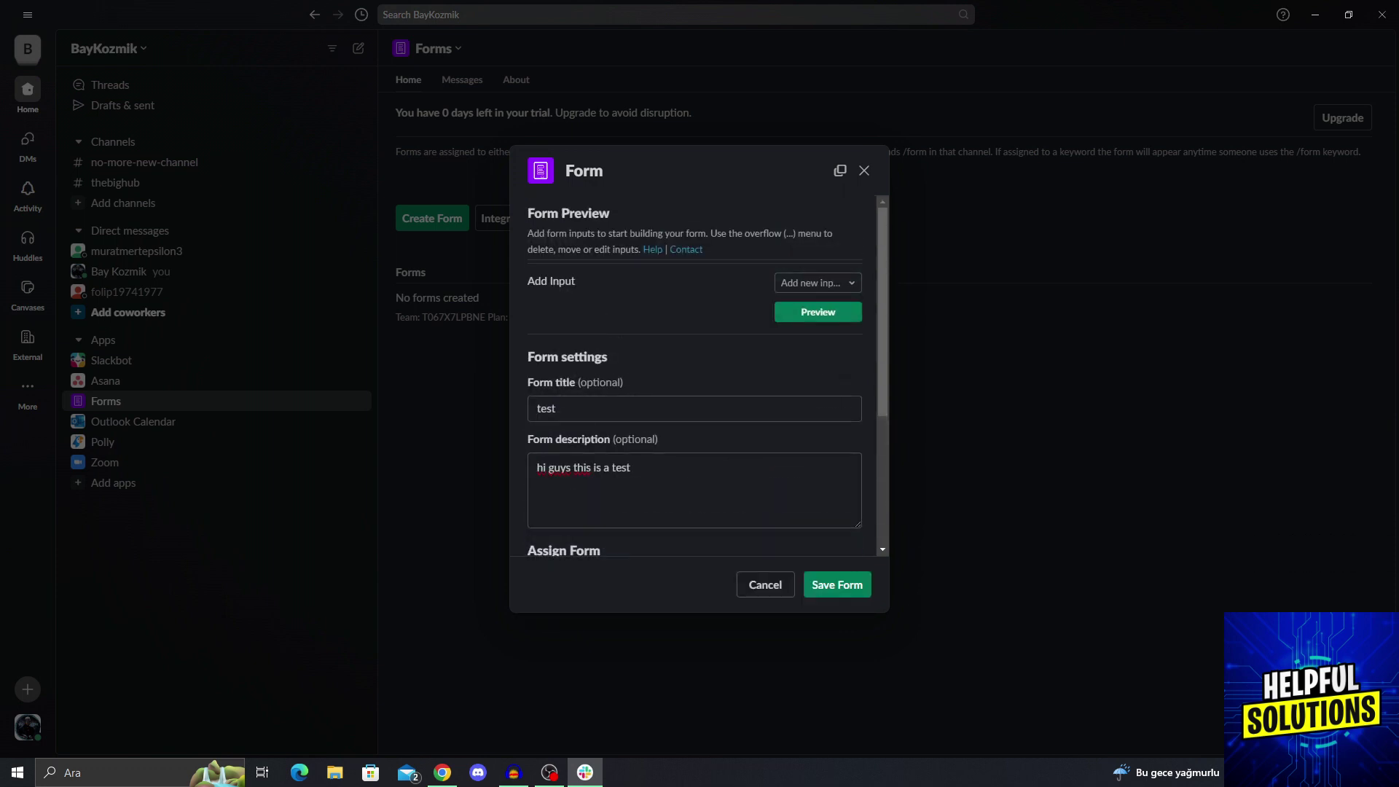
pyautogui.scroll(-2, 695, 437)
pyautogui.click(837, 585)
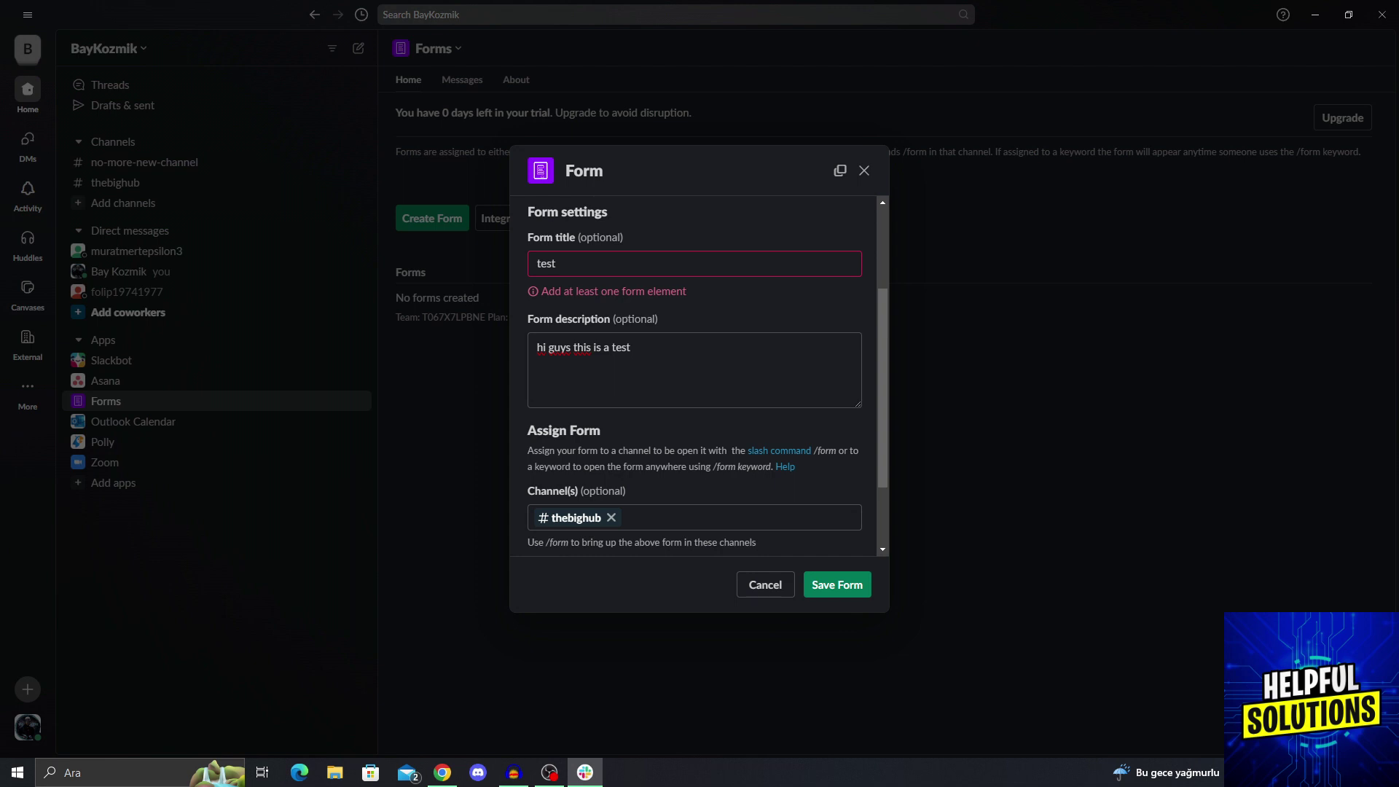
# Edit the form's title, try to save the form again, and discard it
pyautogui.click(695, 264)
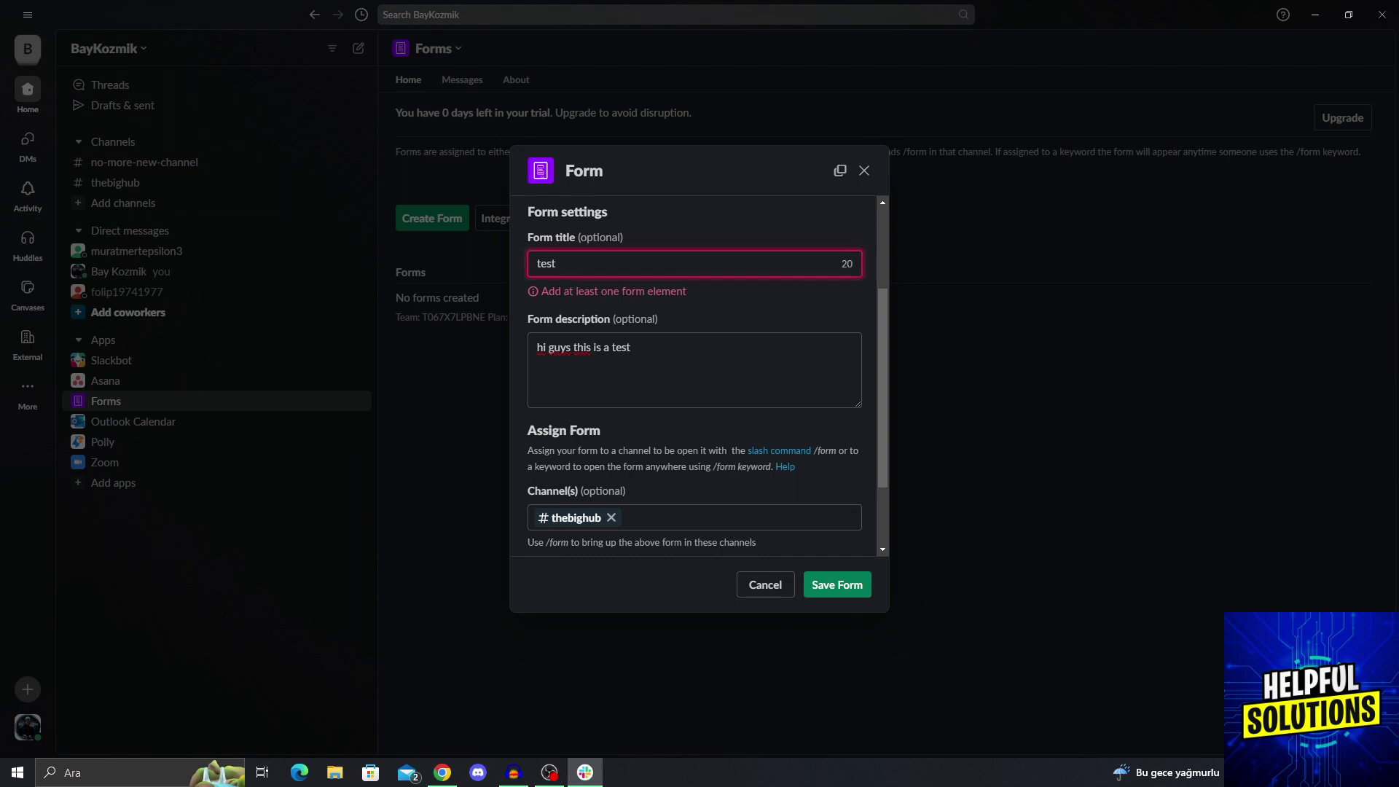
pyautogui.write('-')
pyautogui.press('BackSpace')
pyautogui.write('test')
pyautogui.click(837, 584)
pyautogui.scroll(-2, 694, 375)
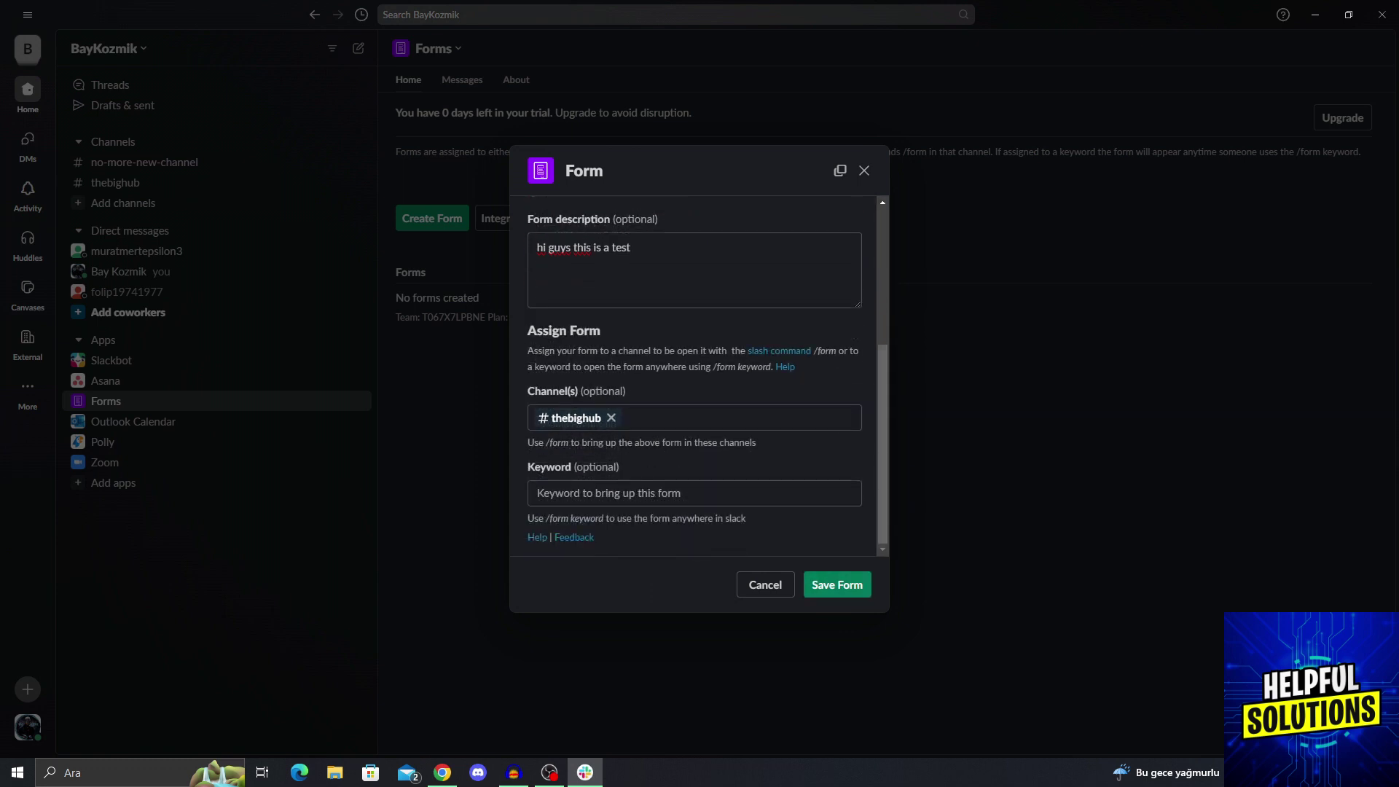
pyautogui.click(765, 584)
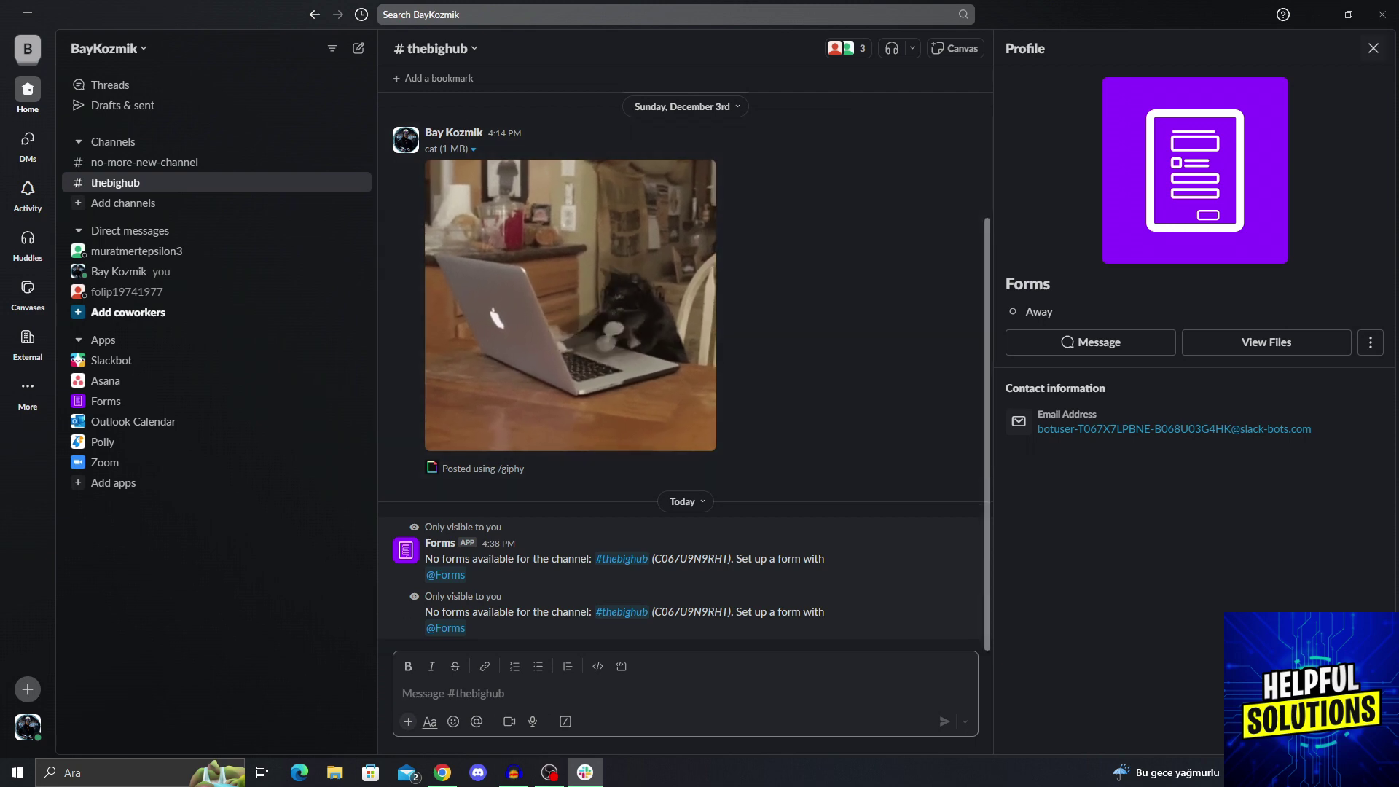
# Return to the #thebighub channel and close the Forms profile
pyautogui.click(1373, 48)
pyautogui.scroll(2, 887, 365)
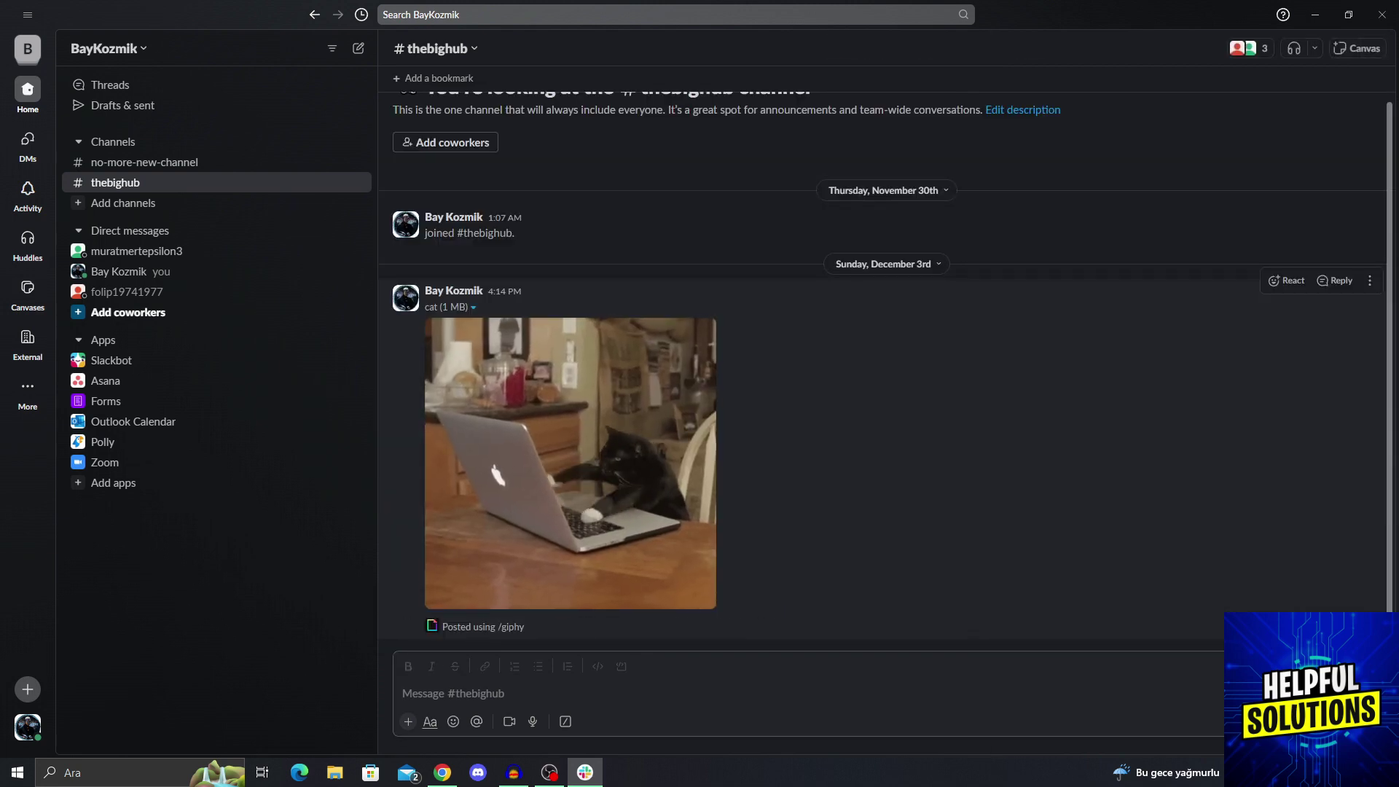